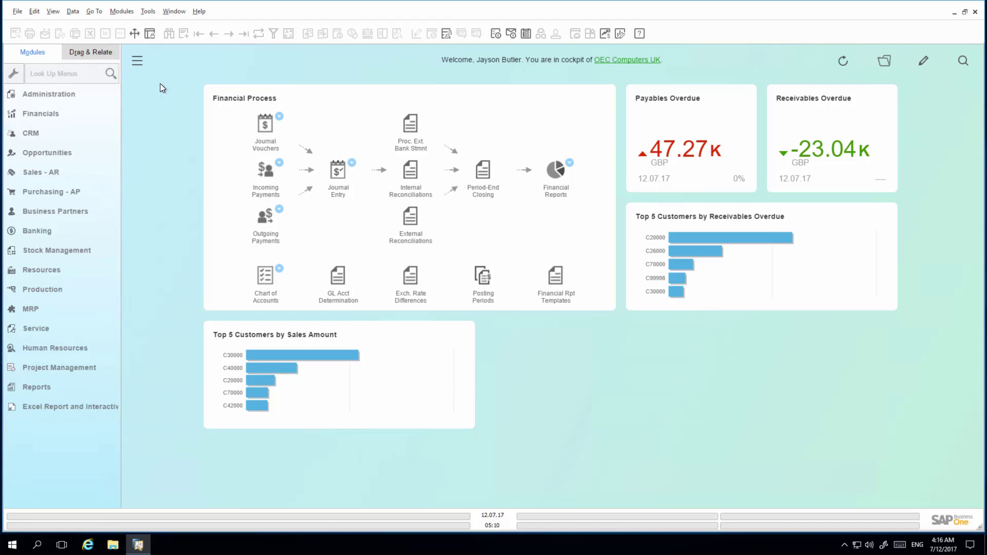
# Open Report and Layout Manager under Administration > Setup > General and start the import wizard
pyautogui.click(69, 95)
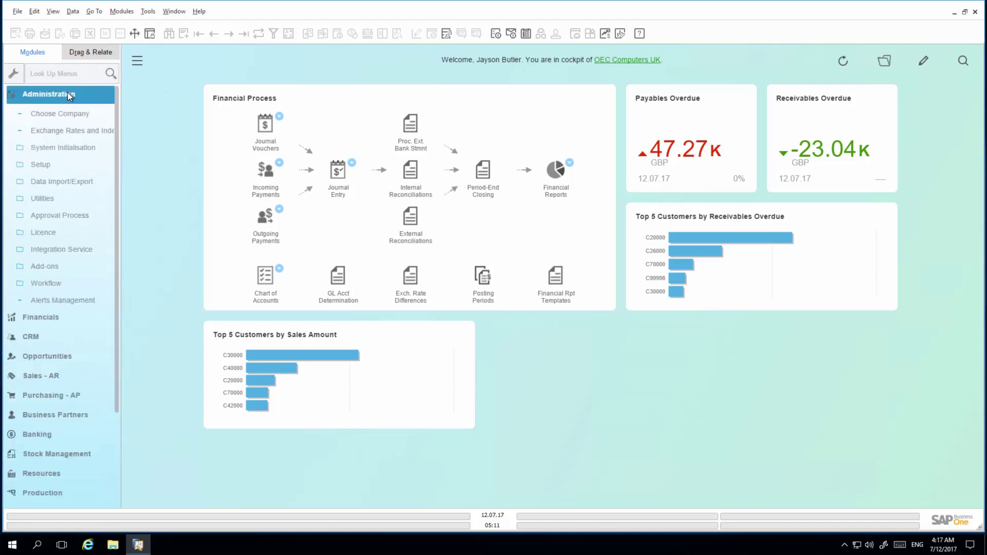
pyautogui.click(57, 166)
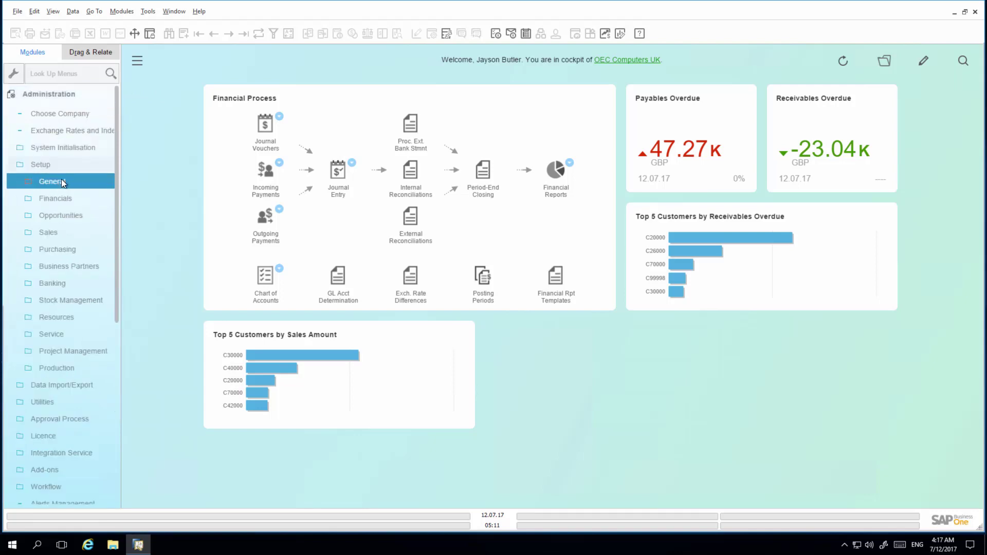
pyautogui.click(61, 180)
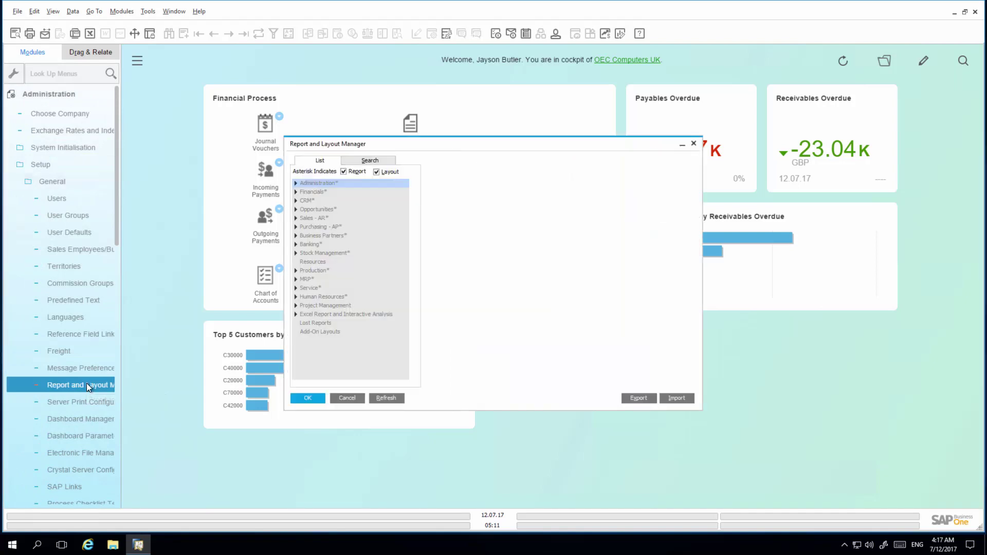
pyautogui.click(687, 399)
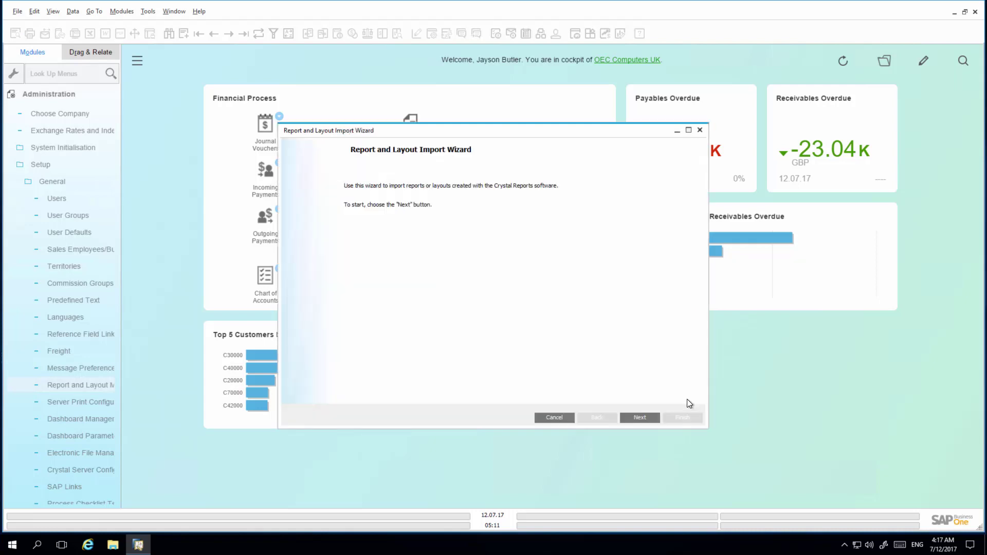
pyautogui.click(652, 419)
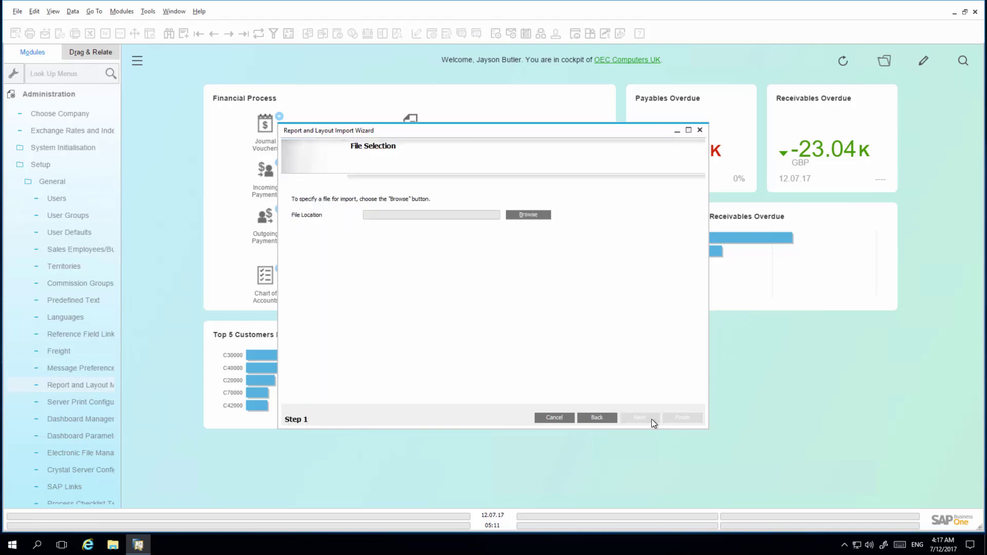
# Select DocumentJournal_TXT.GEP from the Desktop as the layout file to import
pyautogui.click(527, 214)
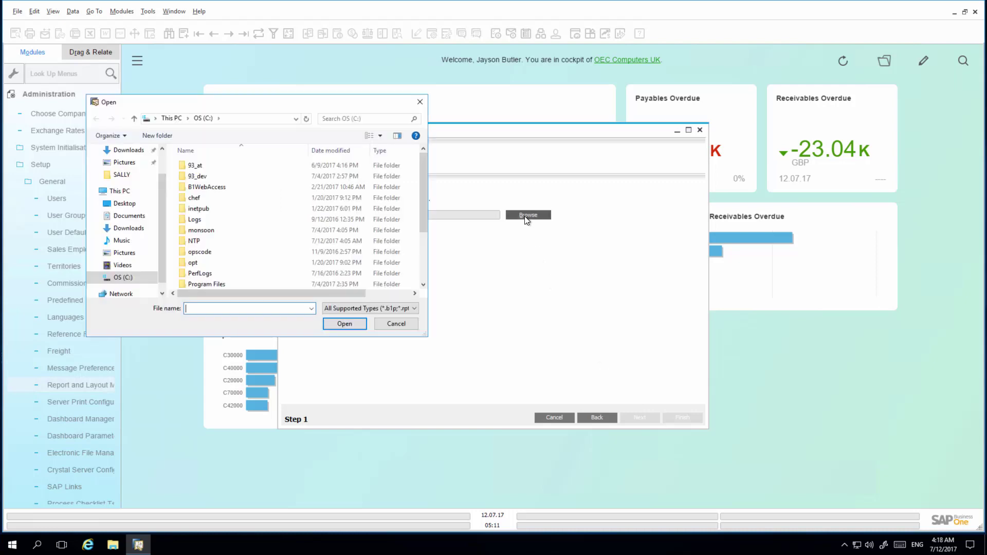
pyautogui.click(123, 204)
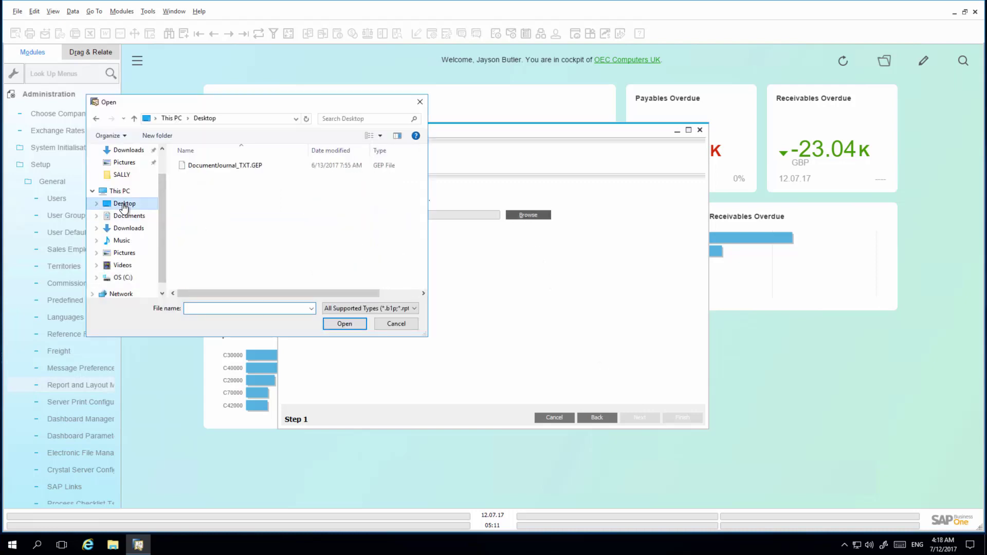
pyautogui.doubleClick(194, 166)
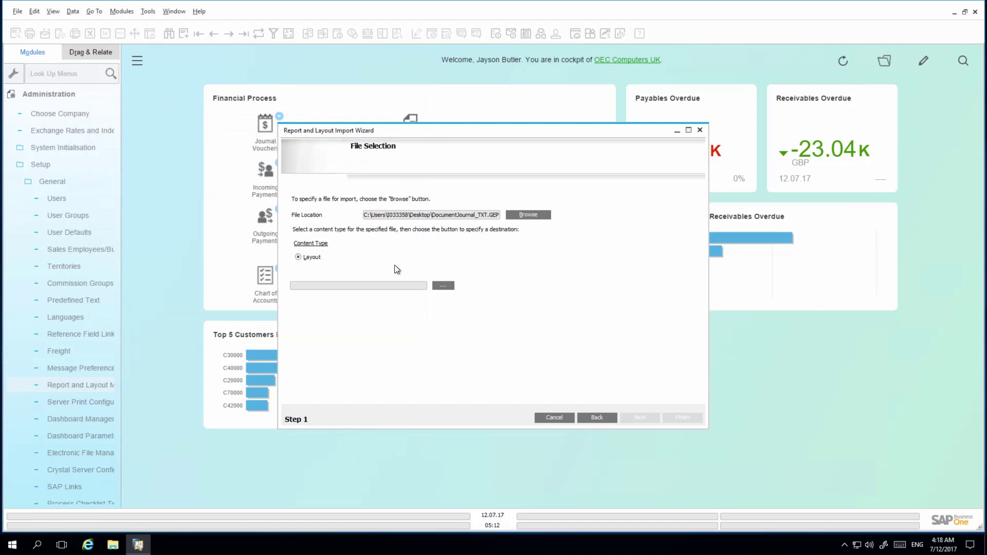
# Pick Document Journal as the layout's document type, searching 'Documen' in the type list
pyautogui.click(443, 285)
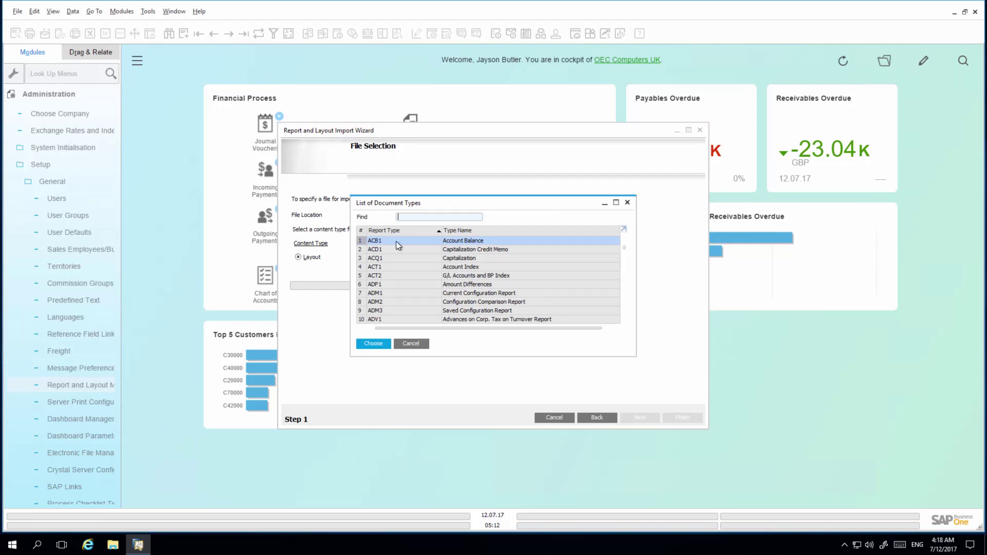
pyautogui.doubleClick(475, 230)
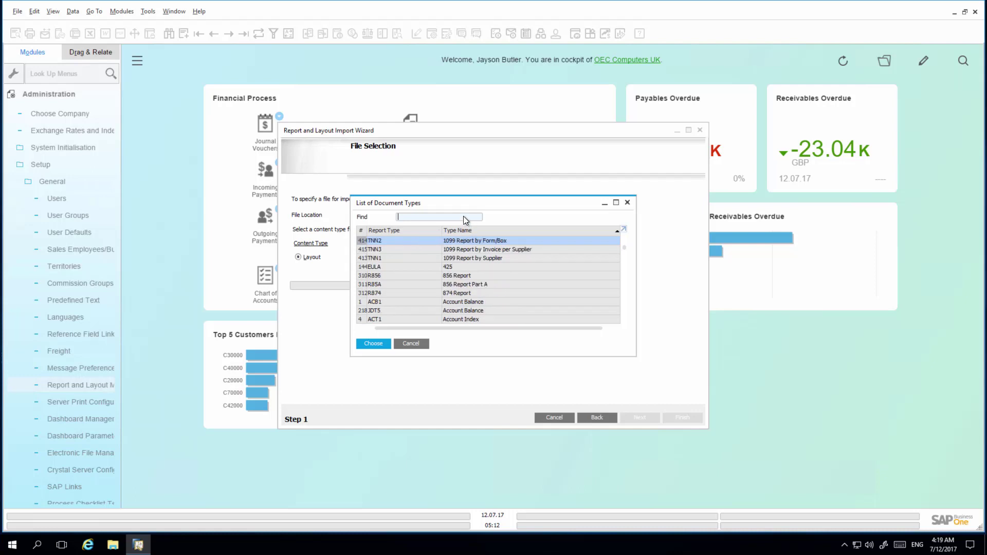
pyautogui.write('Documen')
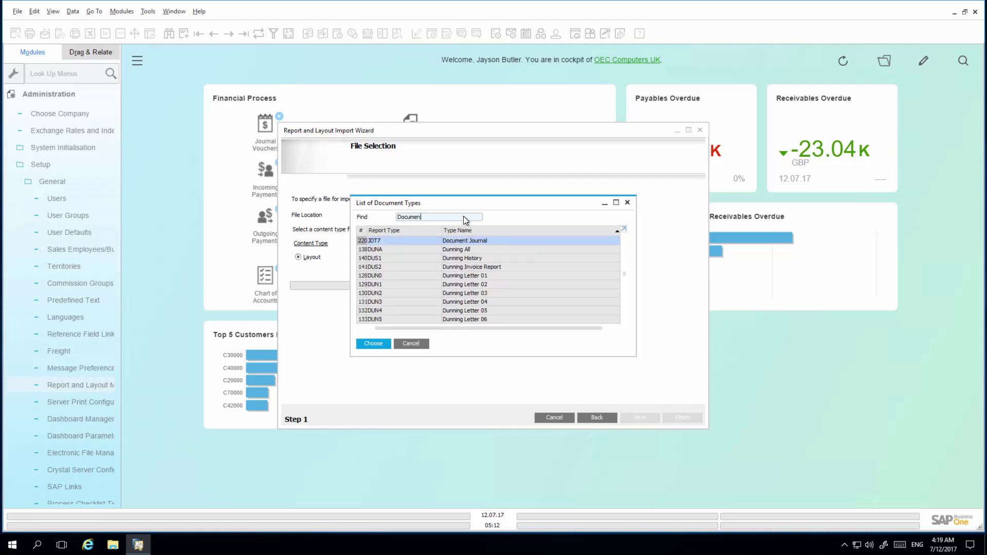
pyautogui.doubleClick(478, 241)
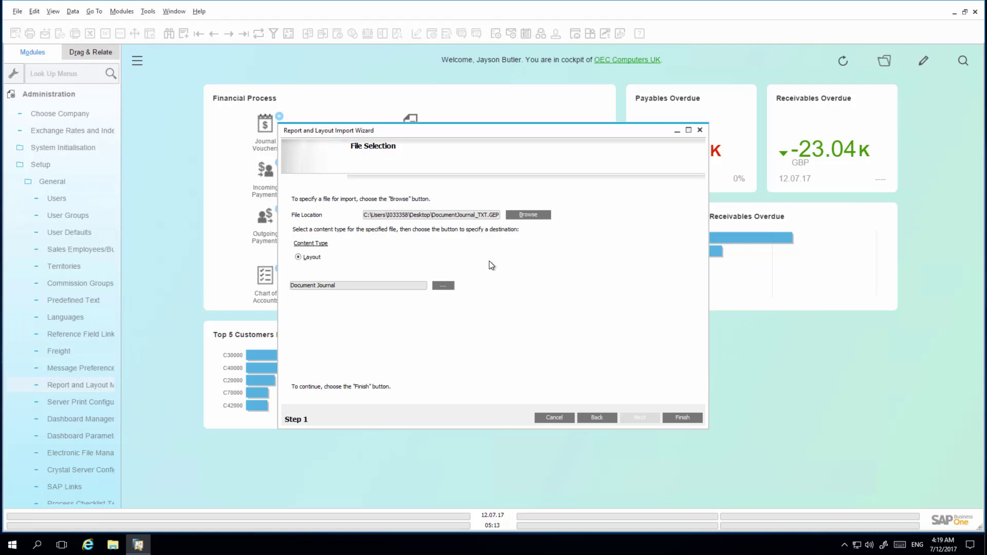
# Finish the import, close the layout manager, and search the menus for 'document jou'
pyautogui.click(683, 417)
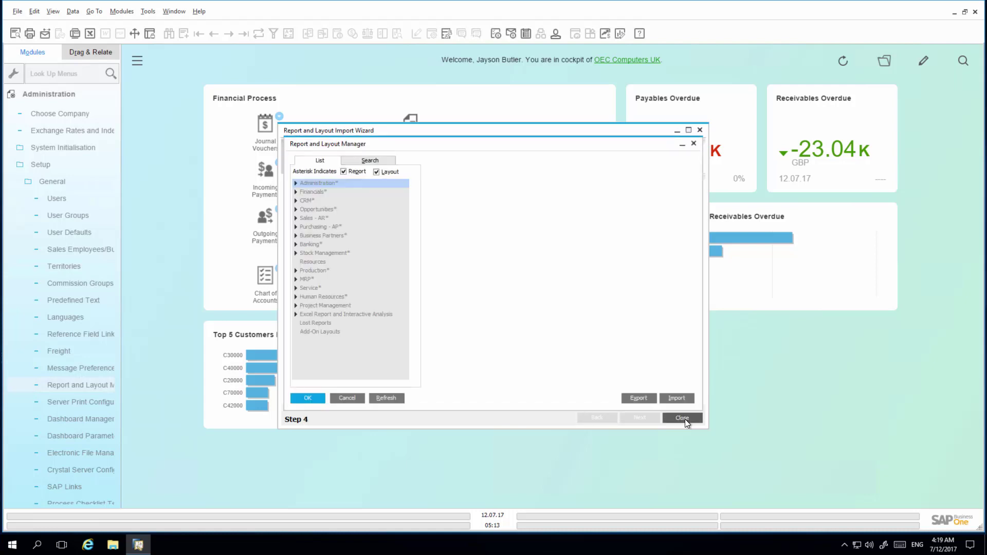
pyautogui.click(307, 398)
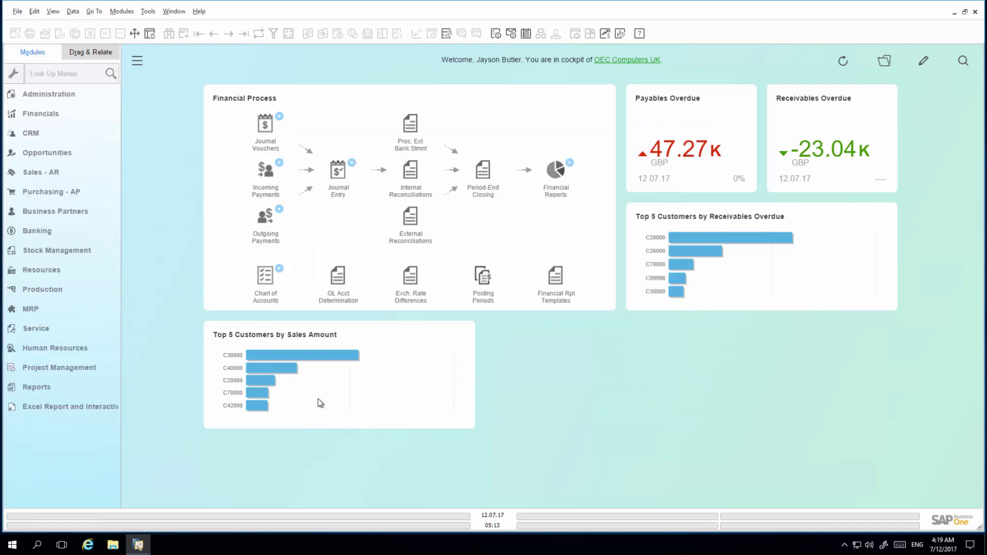
pyautogui.click(64, 73)
pyautogui.write('document')
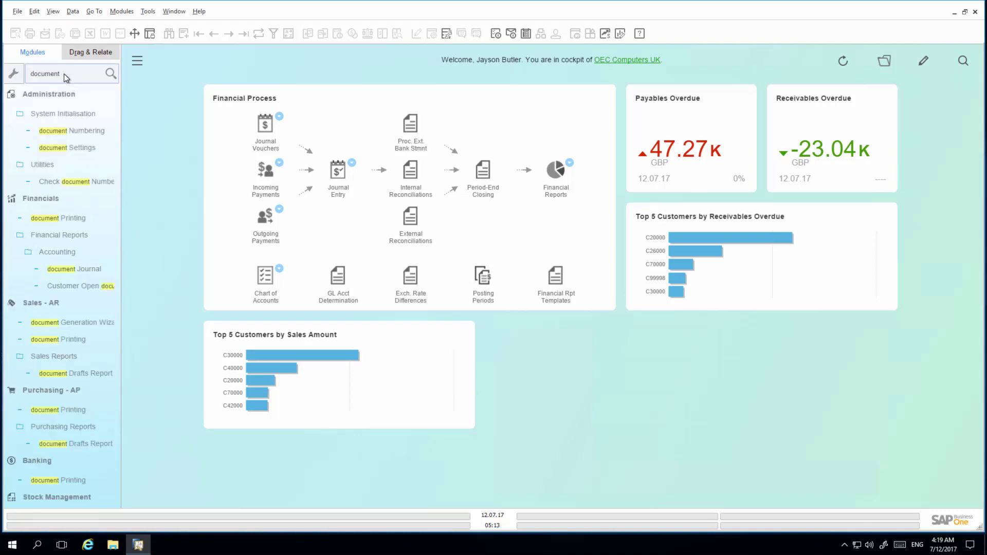
pyautogui.write(' jou')
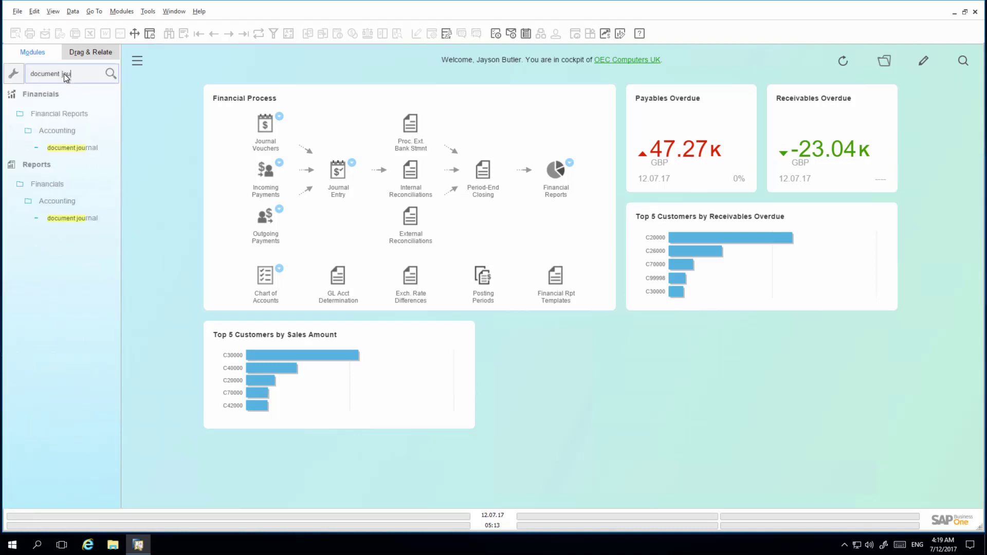
# Open Document Journal and run it with the posting date starting 01.01.16
pyautogui.click(88, 147)
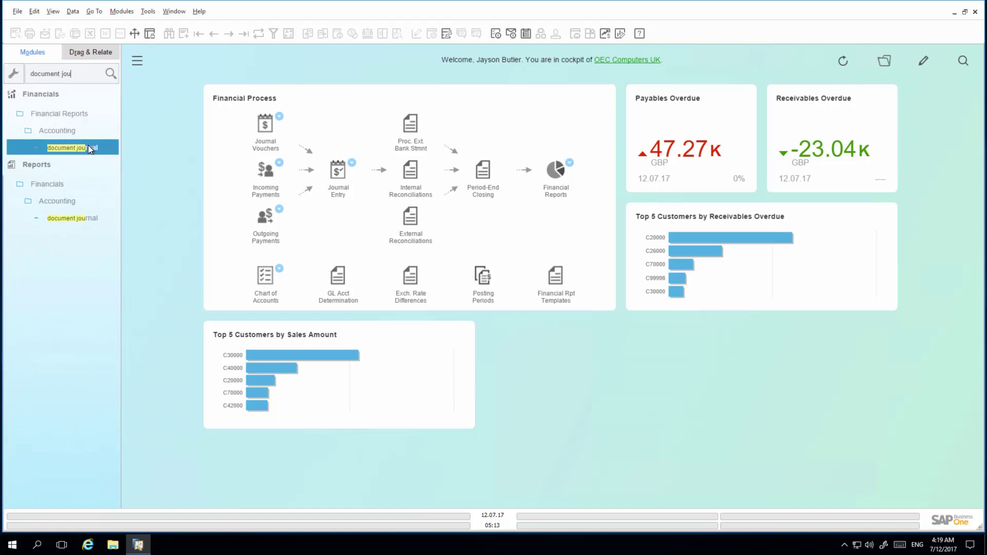
pyautogui.click(524, 235)
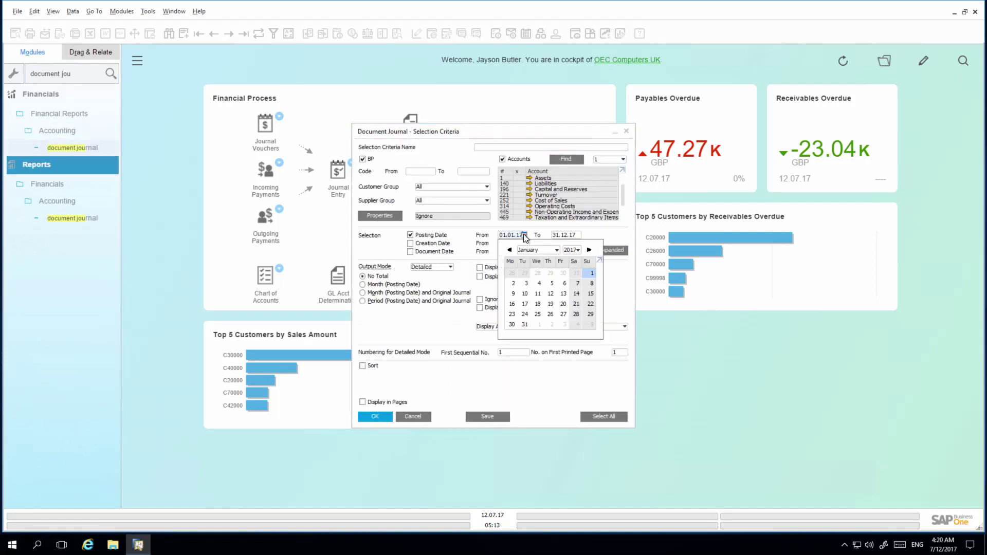
pyautogui.click(579, 250)
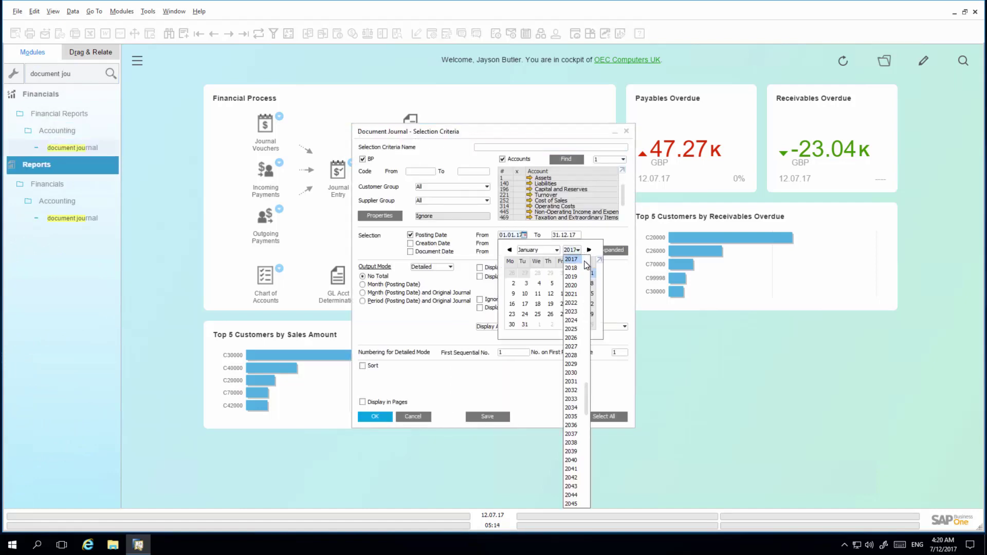
pyautogui.click(575, 259)
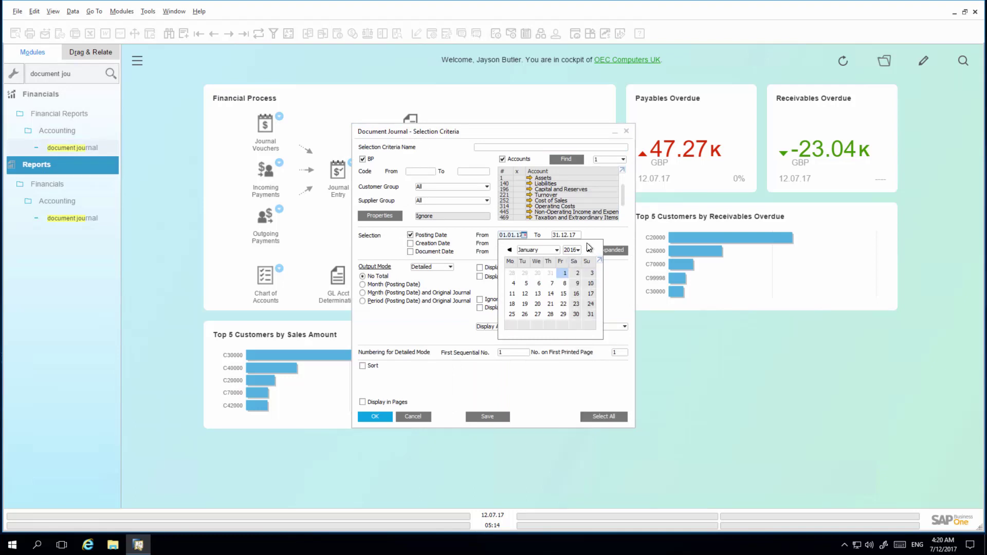
pyautogui.click(582, 243)
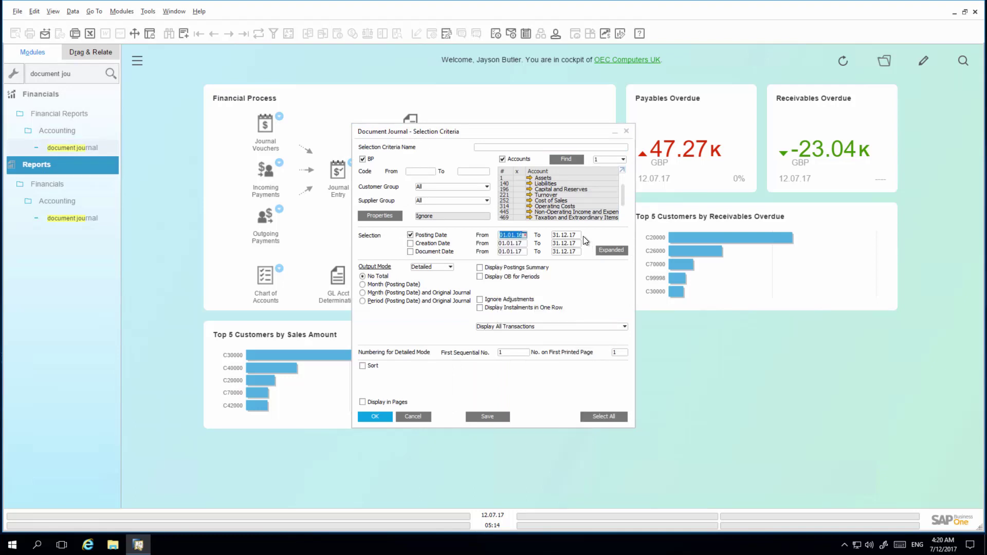
pyautogui.click(379, 418)
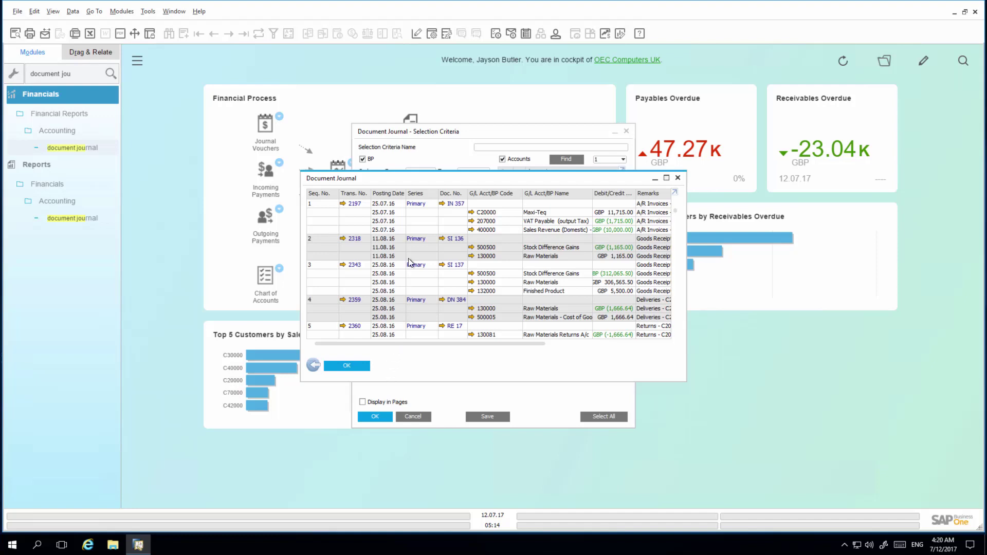
# Set 'Document Journal into TXT' as the default Document Journal layout for all users
pyautogui.click(418, 34)
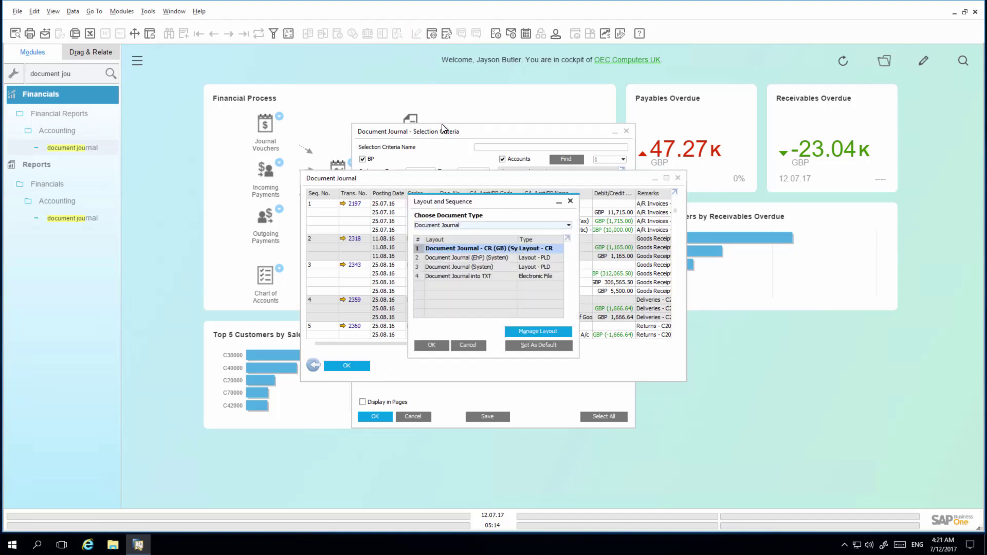
pyautogui.click(556, 276)
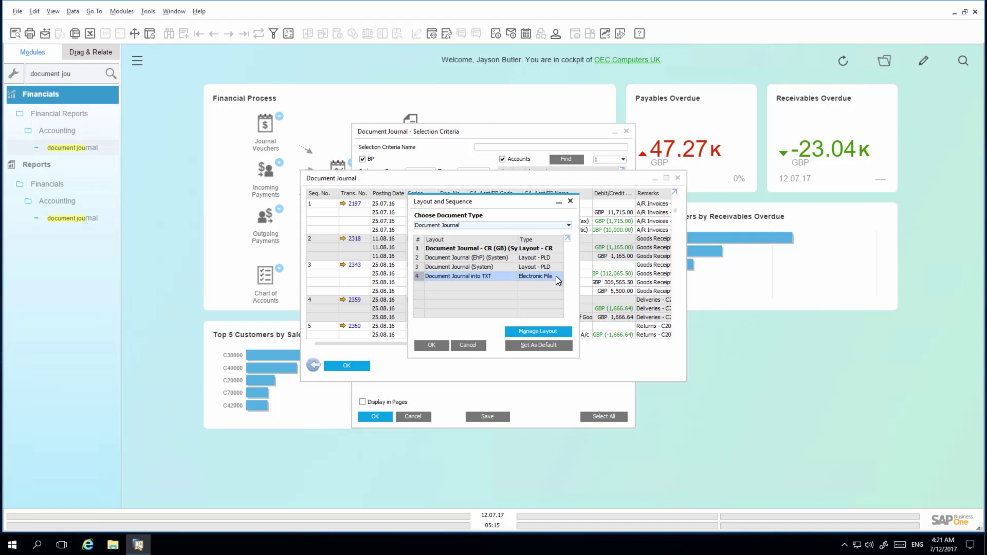
pyautogui.click(546, 345)
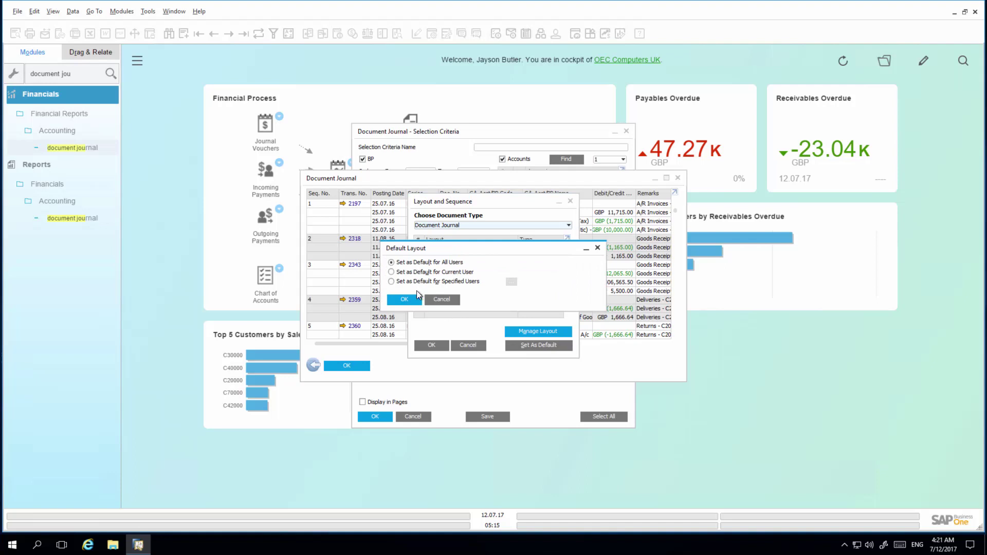
pyautogui.click(409, 302)
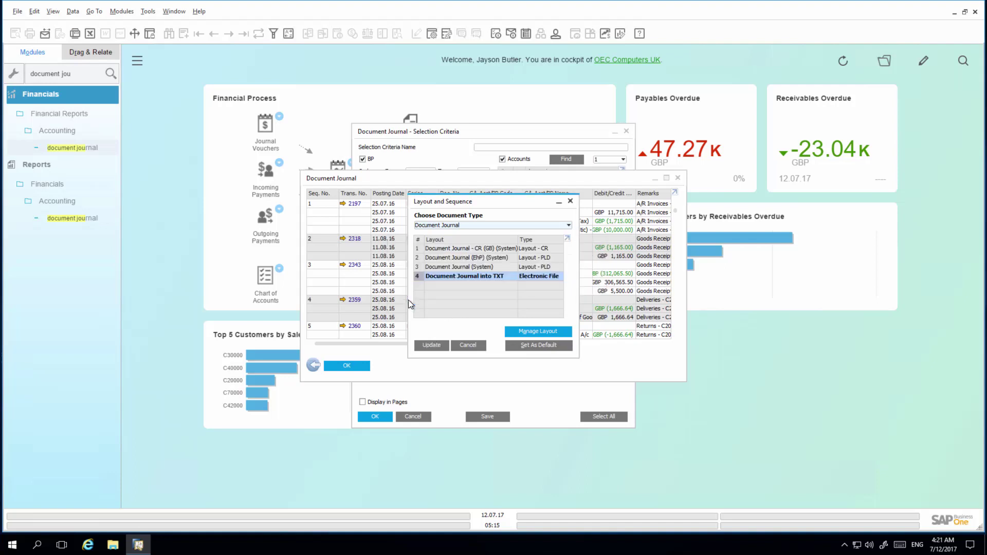
pyautogui.click(439, 345)
pyautogui.click(439, 343)
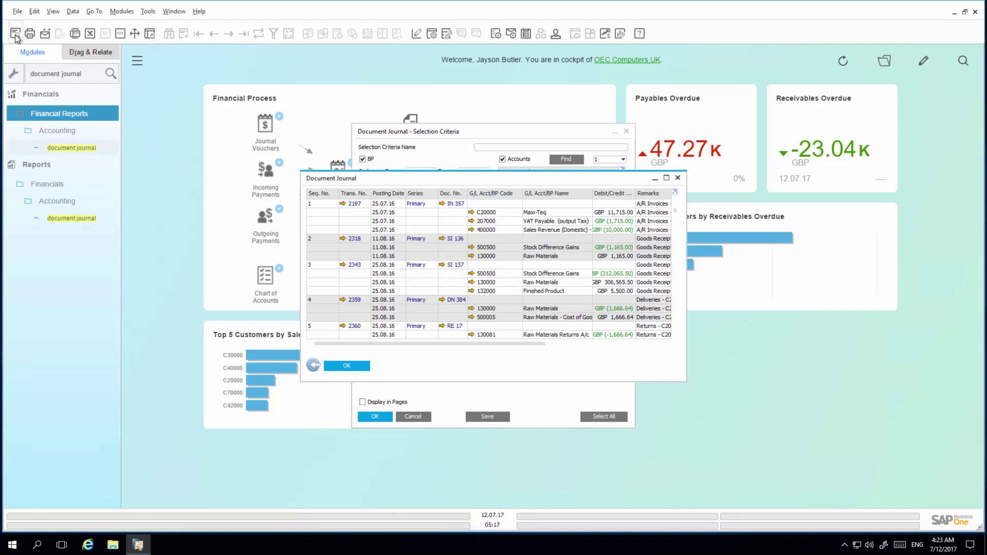
# Print-preview to export DocumentJournal.txt, review it in Notepad, then close Notepad
pyautogui.click(20, 30)
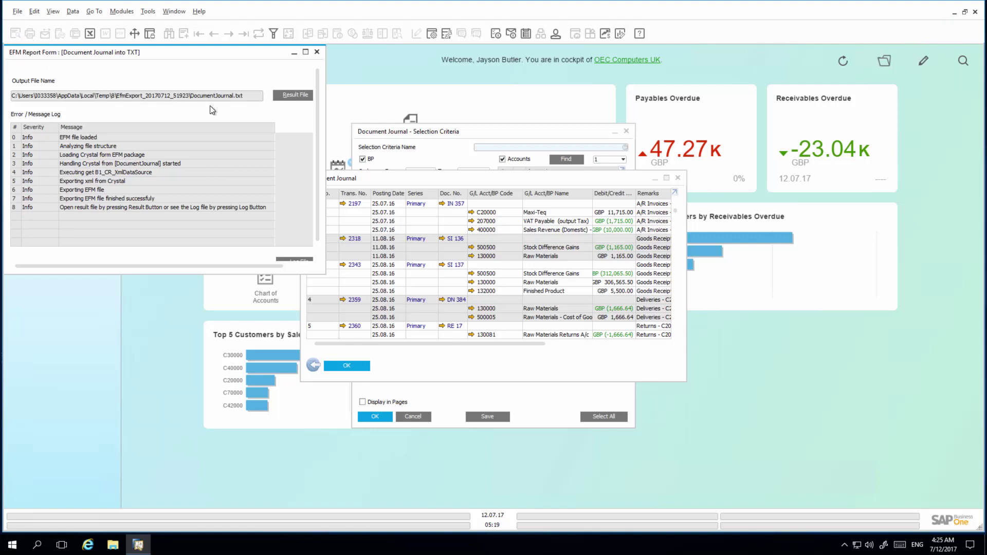
pyautogui.click(290, 98)
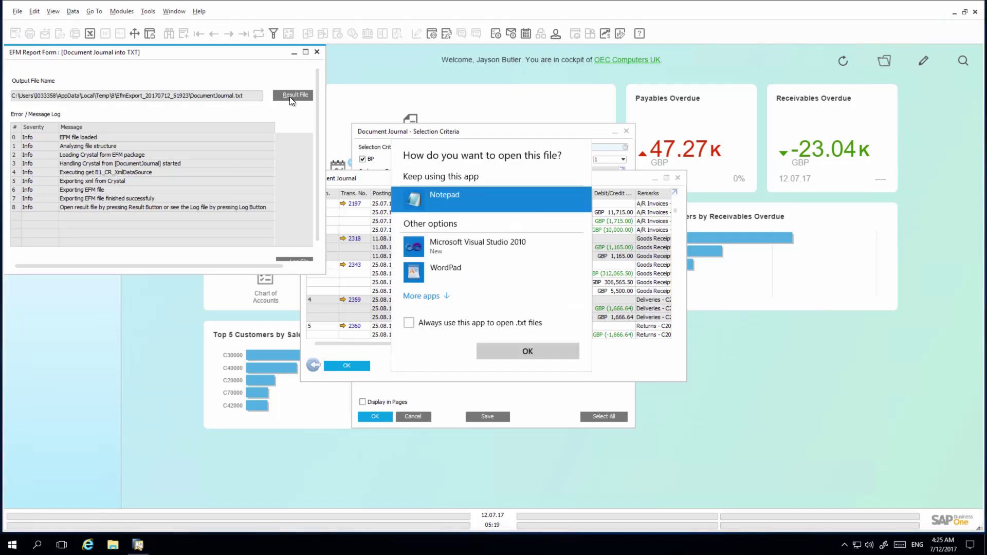
pyautogui.click(528, 353)
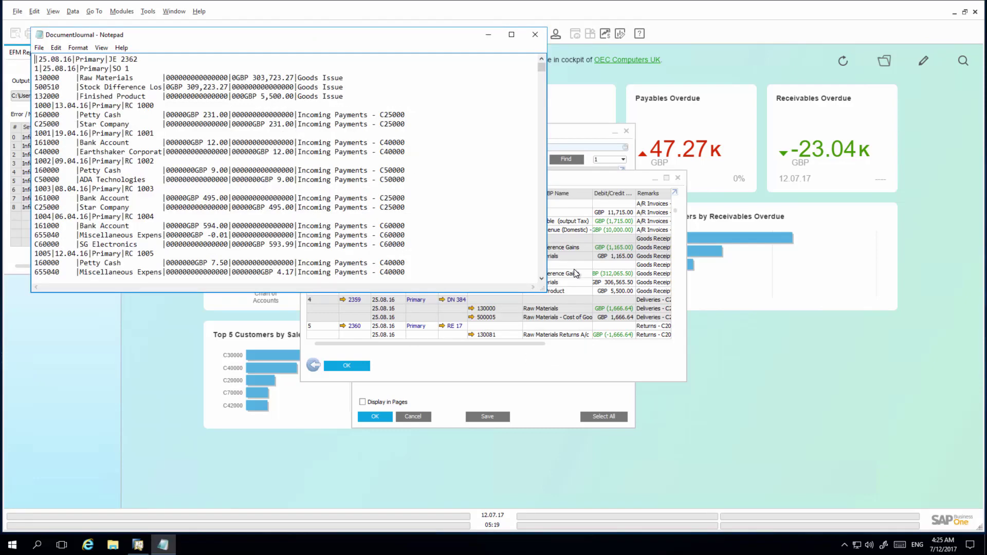
pyautogui.click(535, 34)
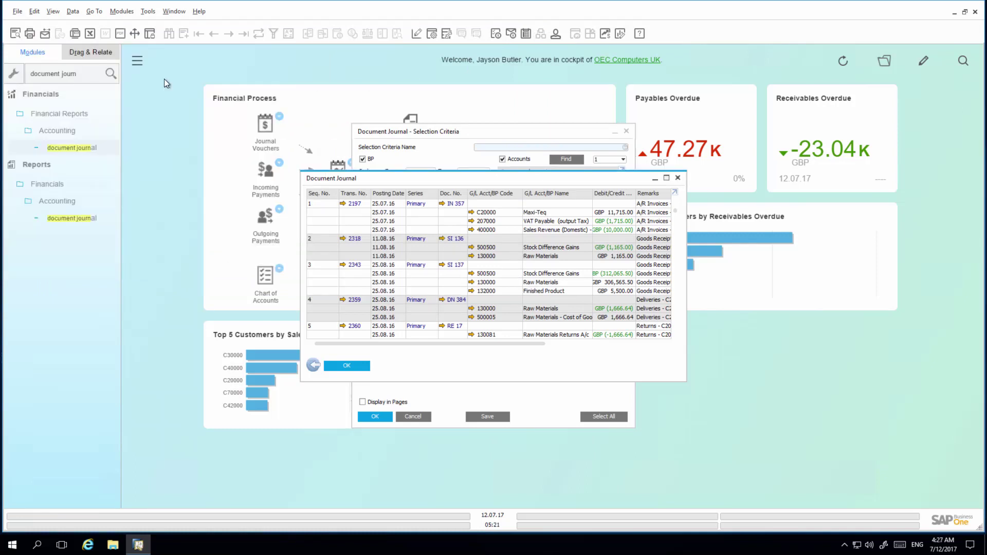
# Preview the journal with the Document Journal - CR (GB) (System) layout via File > Preview Layouts
pyautogui.click(19, 16)
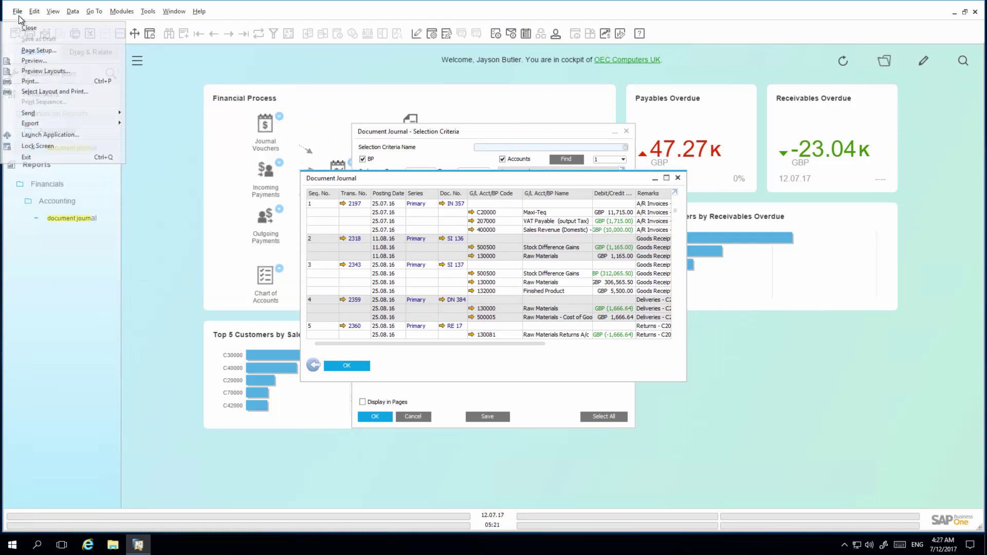
pyautogui.click(54, 72)
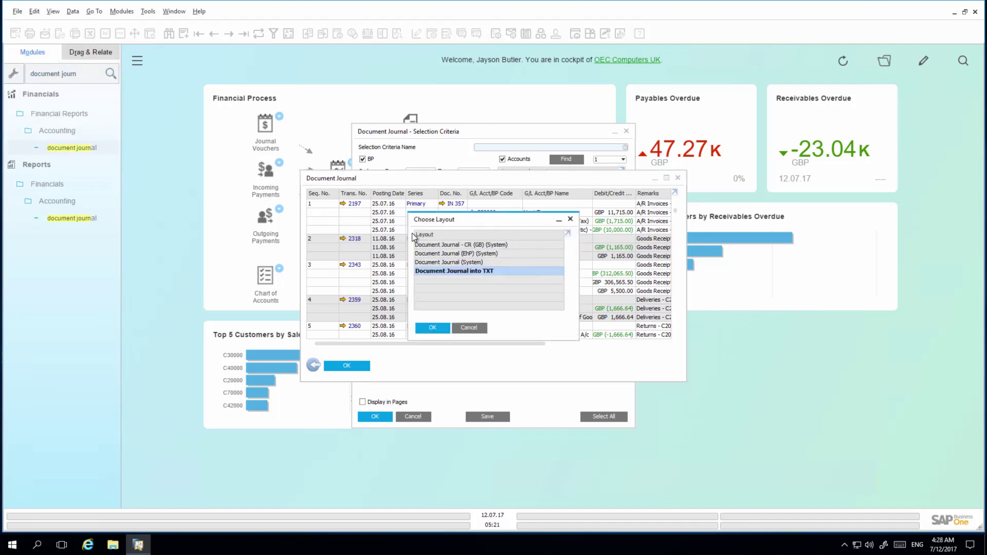
pyautogui.click(516, 246)
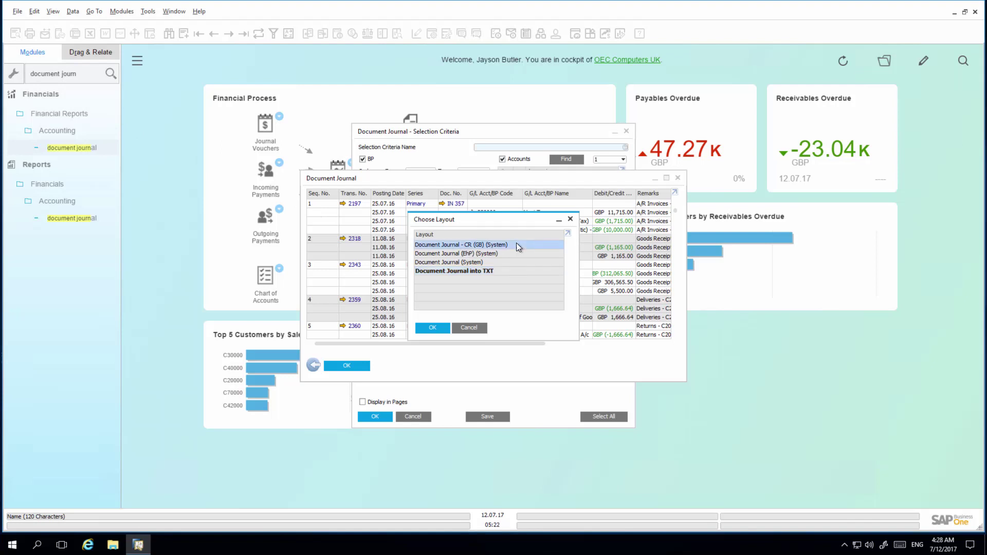
pyautogui.click(438, 329)
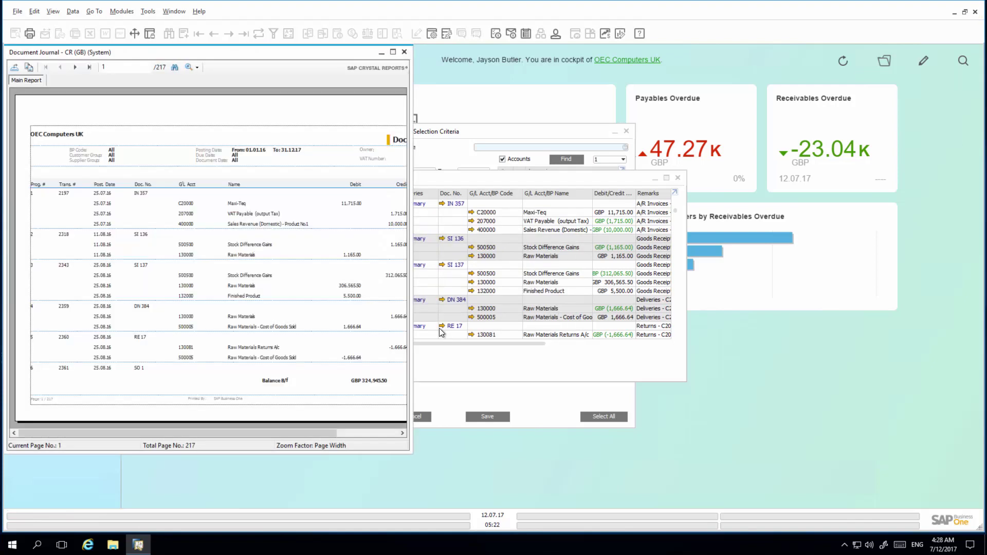